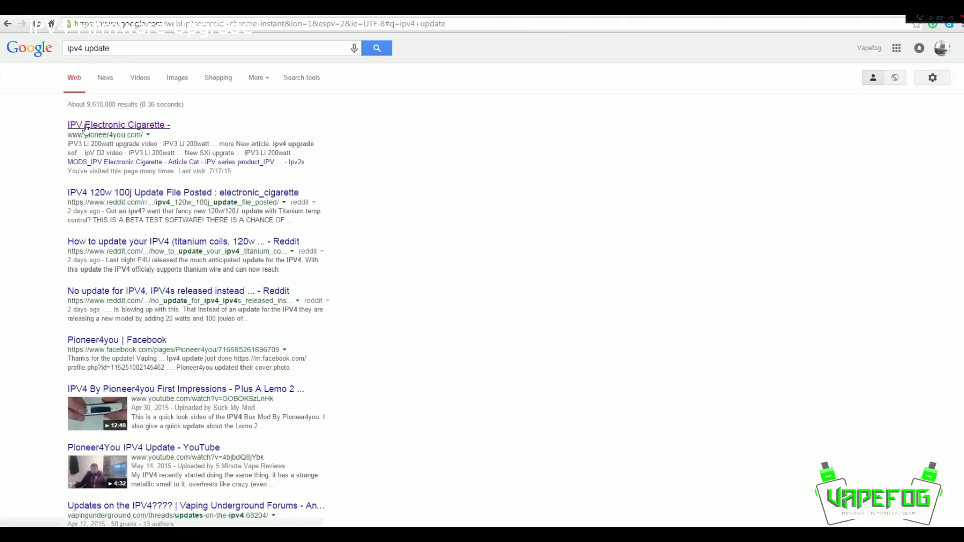
Open the pioneer4you.com 'IPV Electronic Cigarette' result from the 'ipv4 update' search
click(127, 131)
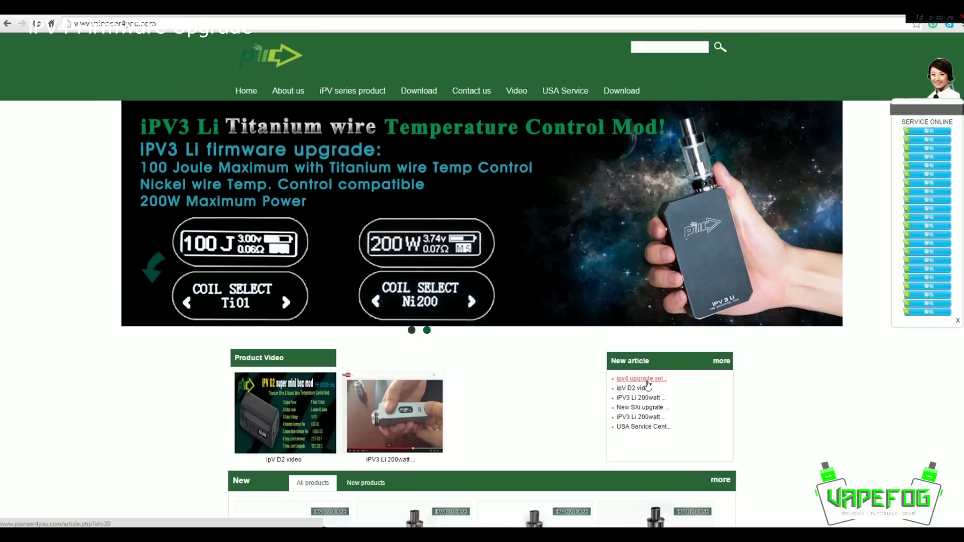
Open the 'ipv4 upgrade software' article, then its previous SXi upgrade package article
click(655, 383)
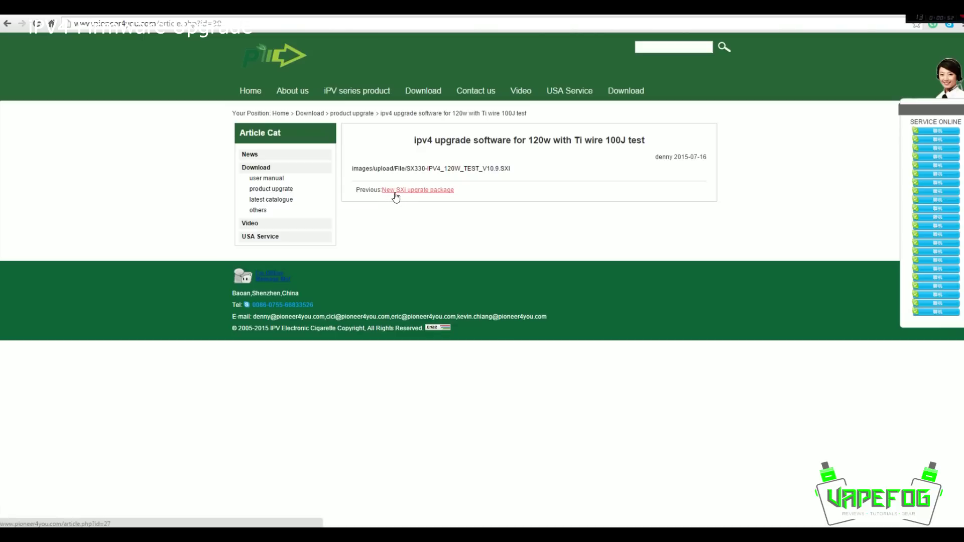
click(435, 192)
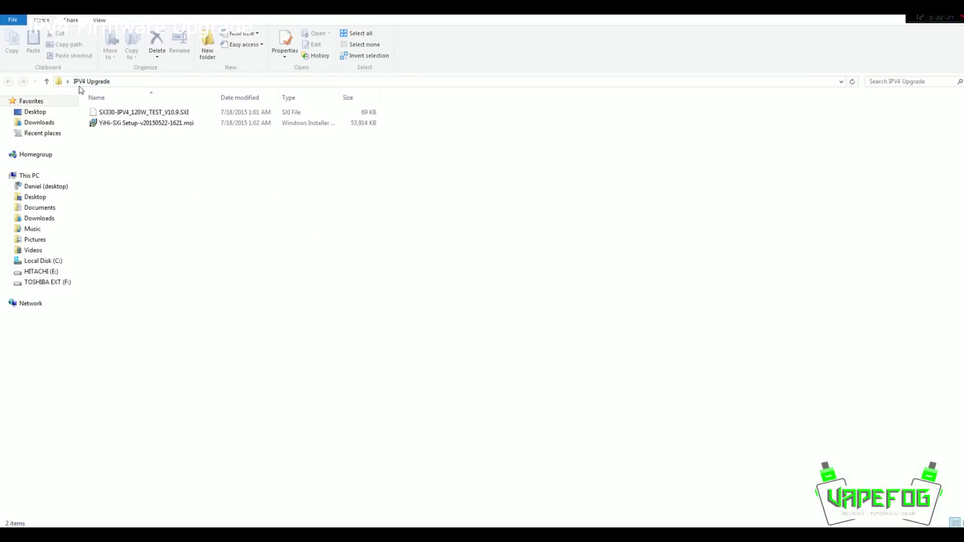
Select the SX330-IPV4_120W_TEST_V10.9.SXI firmware and run the YiHi-SXi Setup installer
click(124, 126)
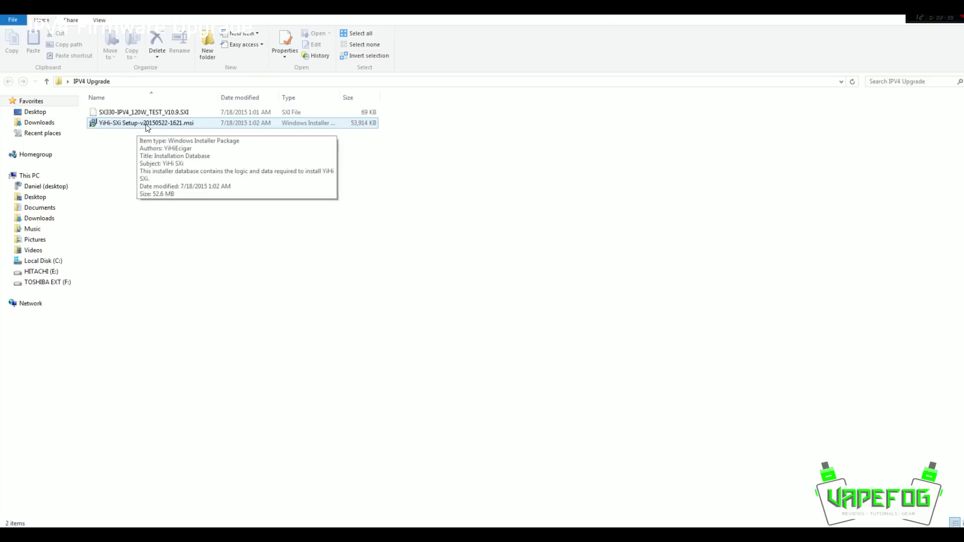
click(164, 115)
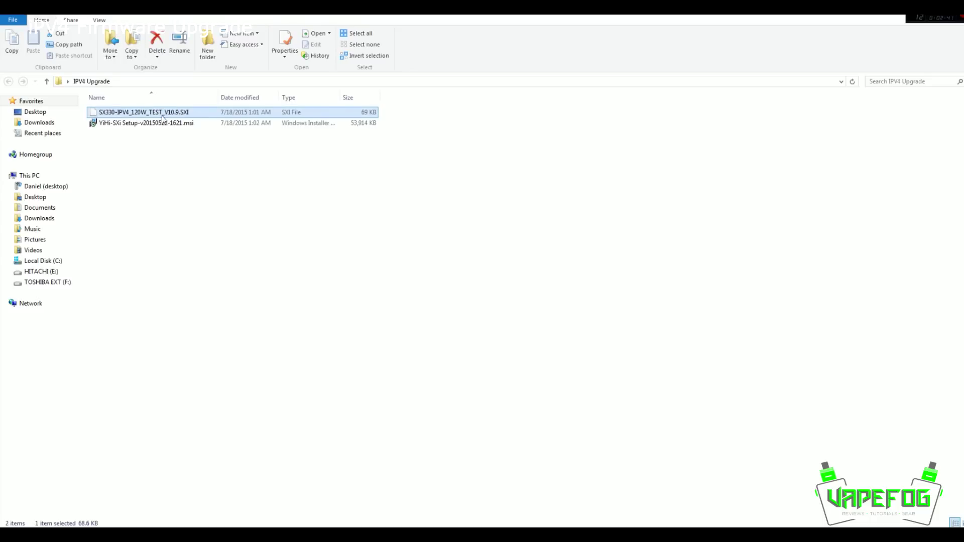
click(157, 126)
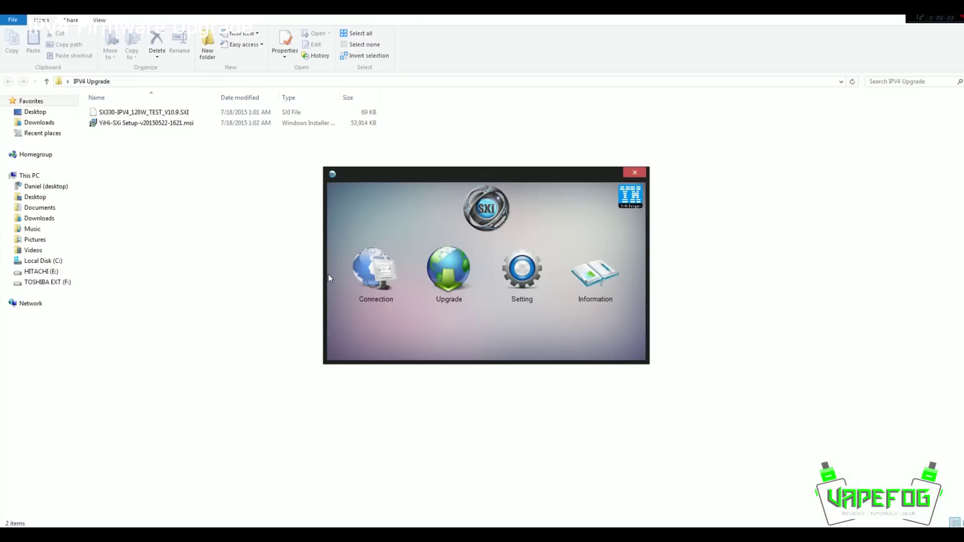
click(145, 125)
click(146, 125)
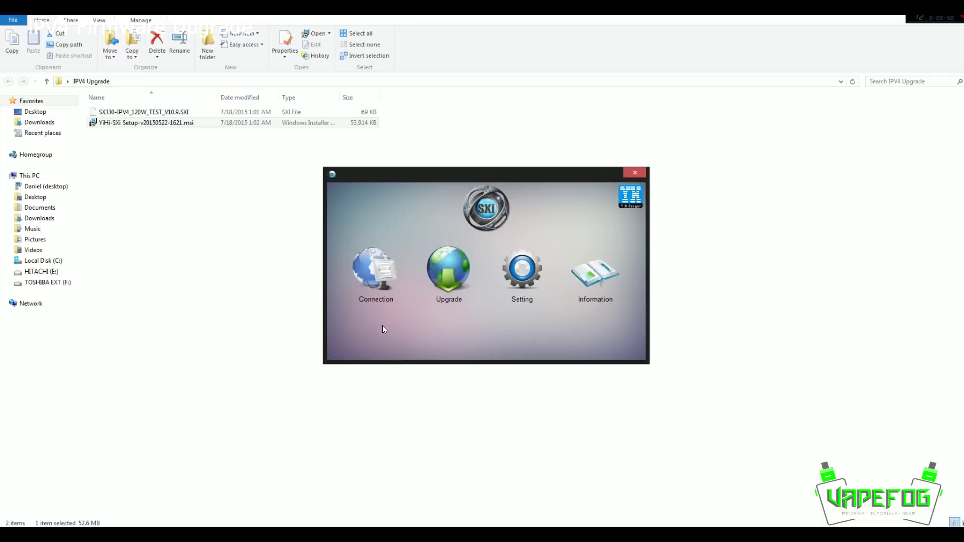
Reinstall the Windows 7/8 x64 USB driver for the SX330-V45 device, confirming success
click(369, 264)
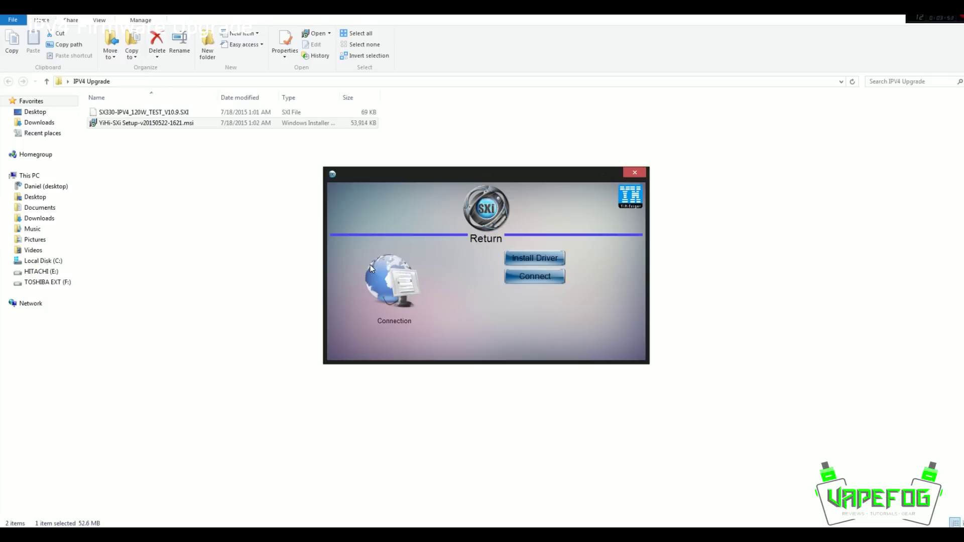
click(532, 259)
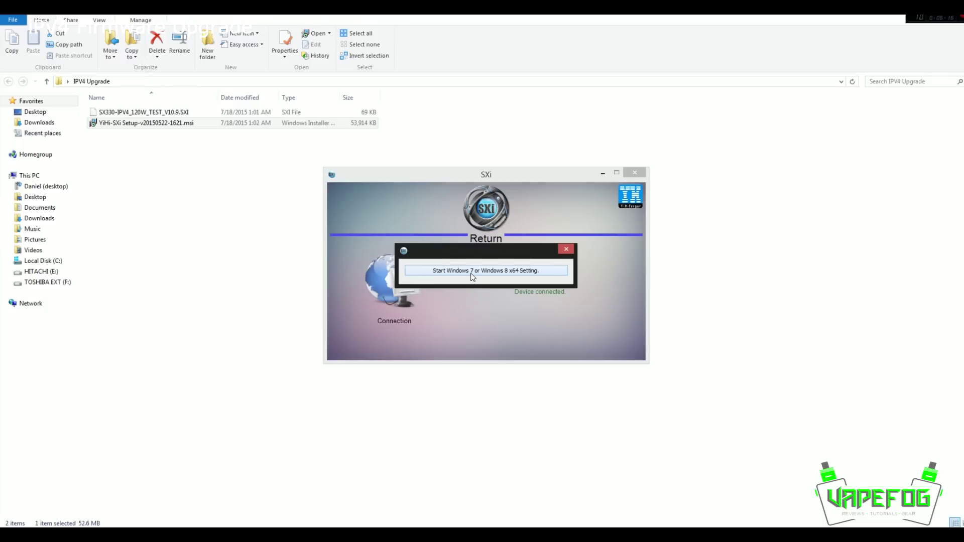
click(508, 270)
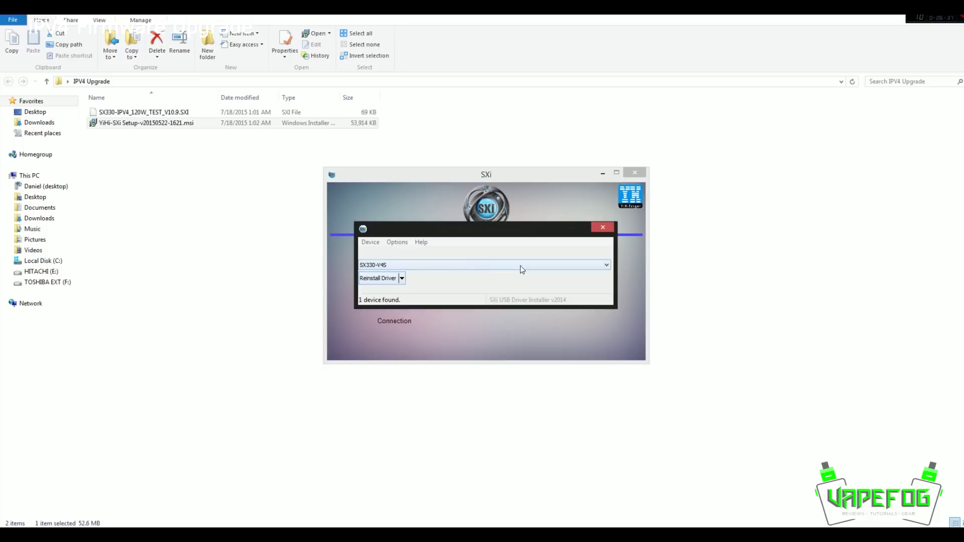
click(401, 279)
click(370, 285)
click(376, 278)
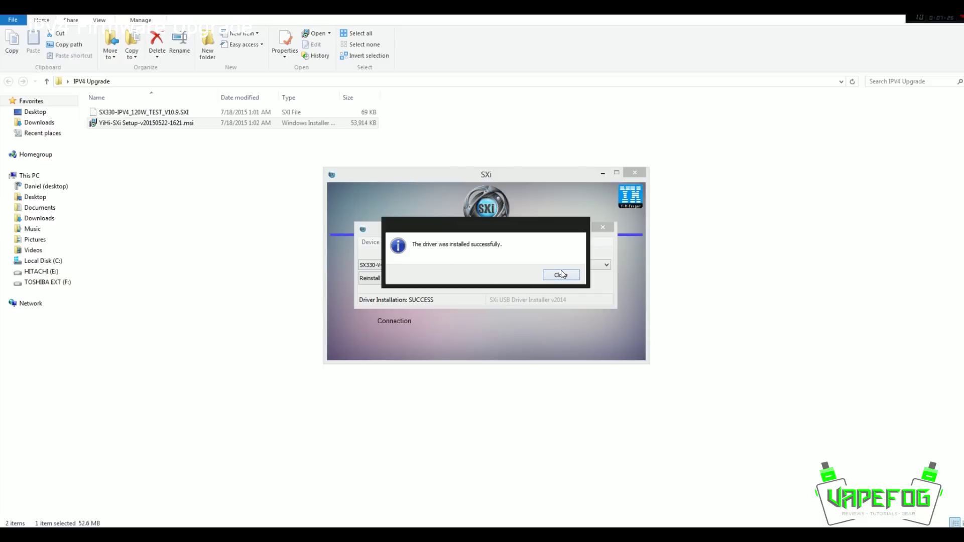
click(563, 274)
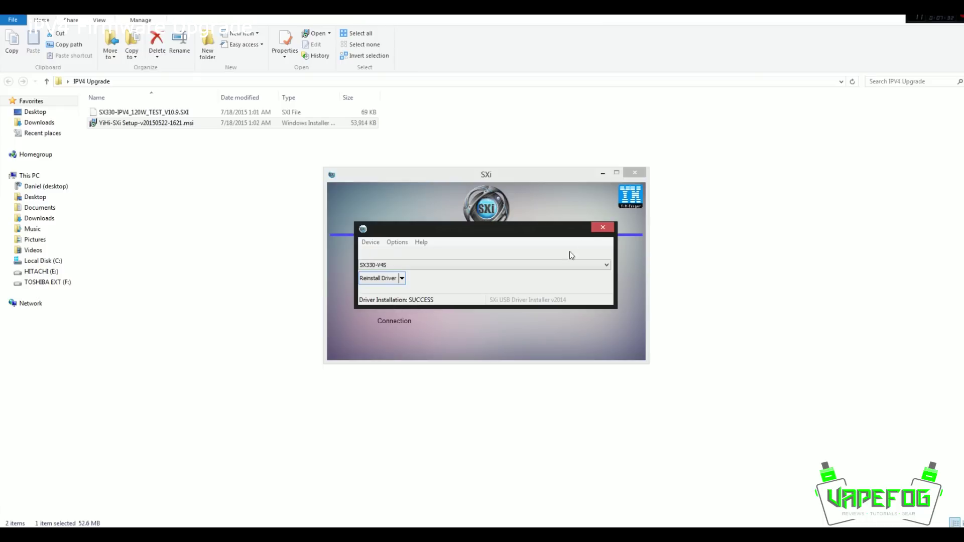
click(602, 229)
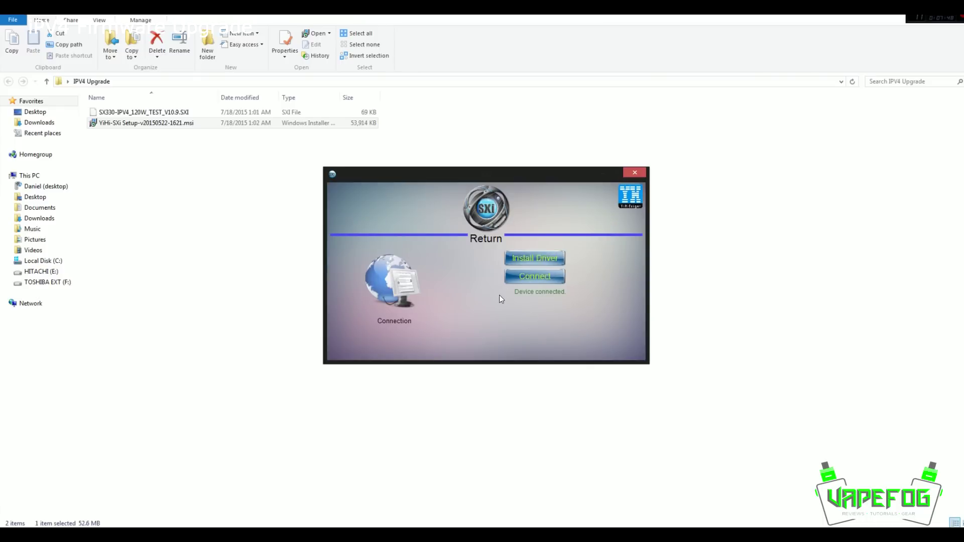
Load SX330-IPV4_120W_TEST_V10.9.SXI on the Upgrade page and flash it to the device
click(481, 242)
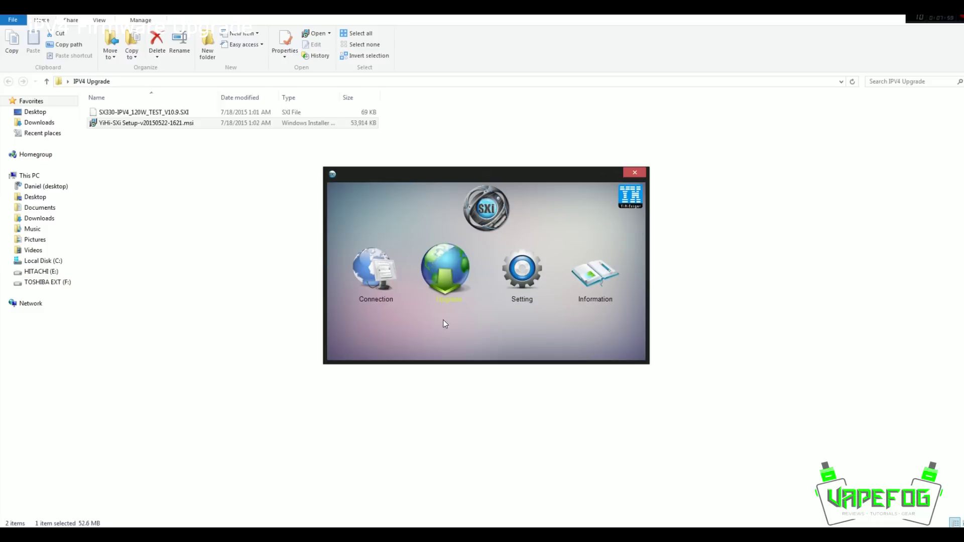
click(446, 281)
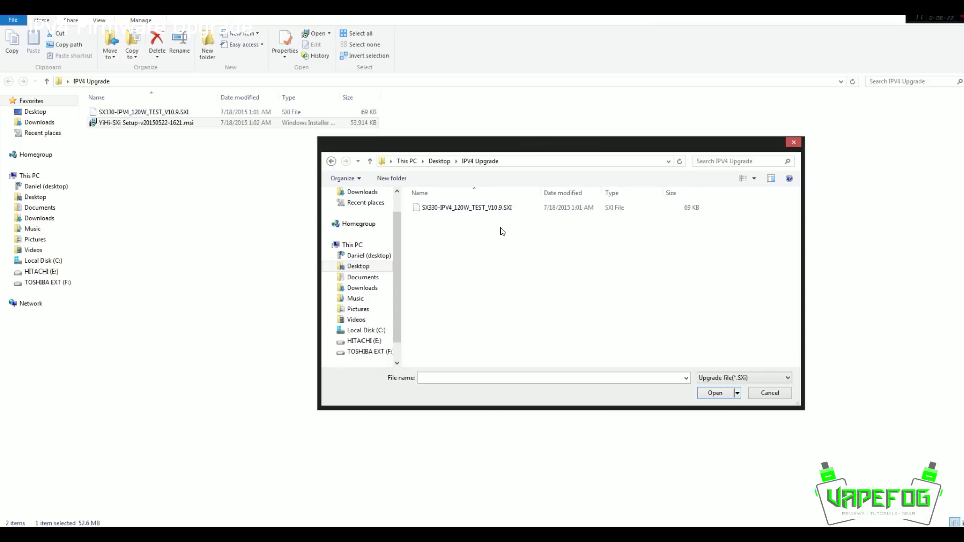
click(465, 206)
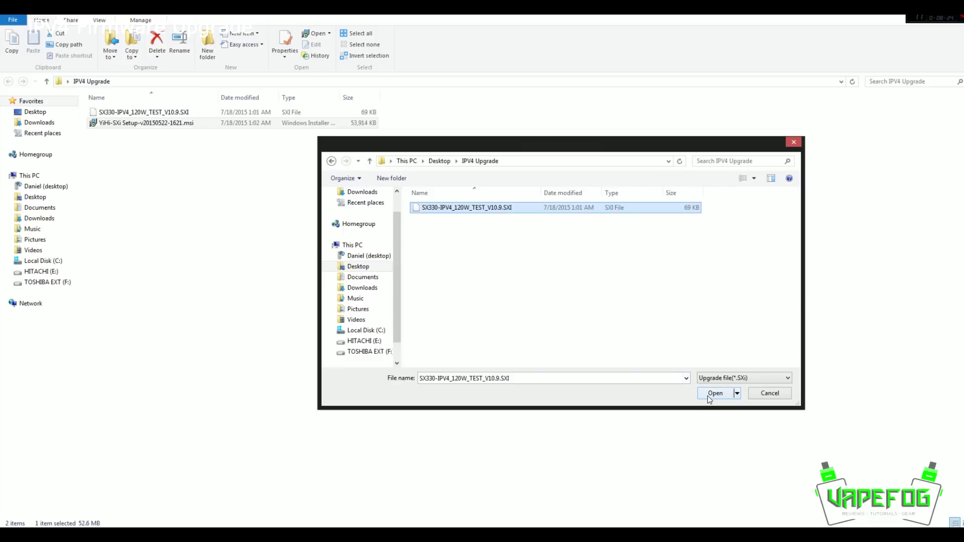
double_click(456, 208)
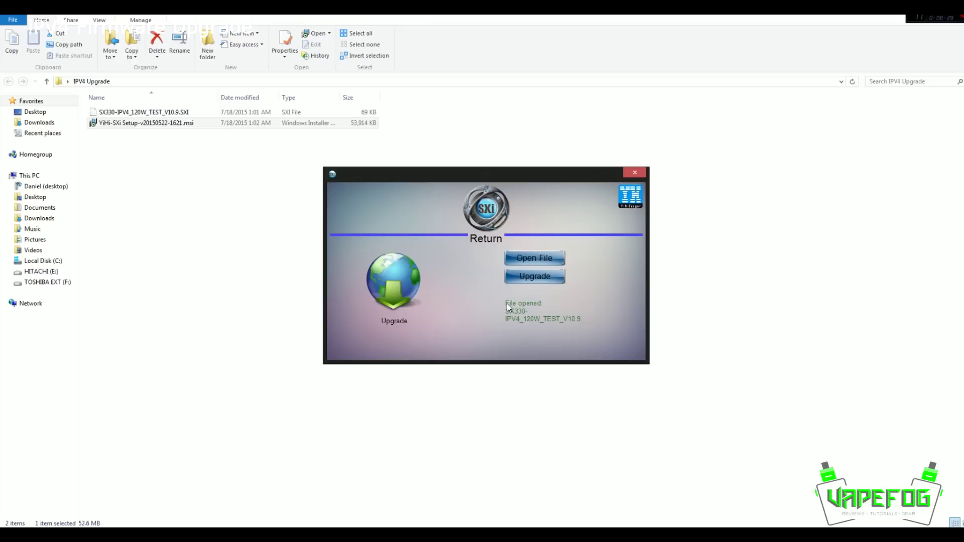
click(530, 278)
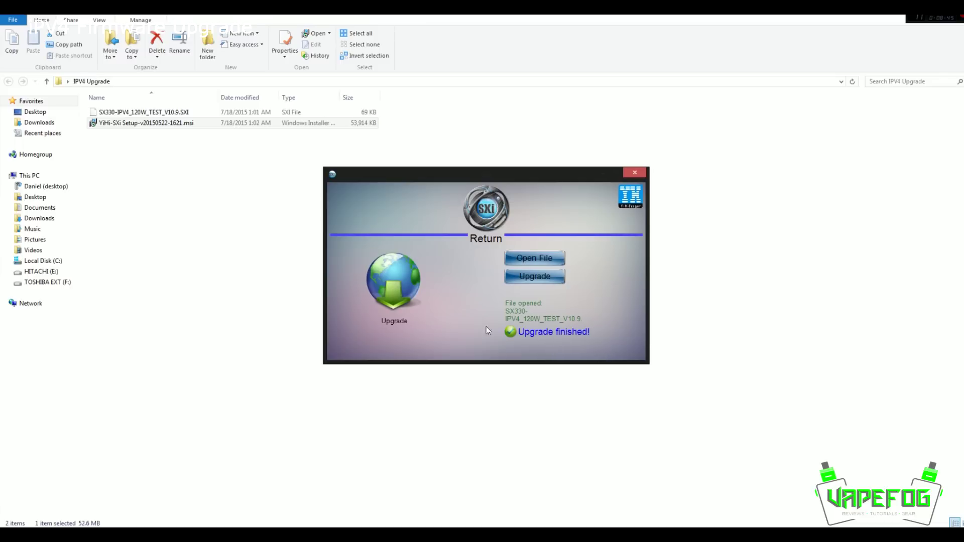
Close the SXi upgrade tool, leaving the IPV4 Upgrade folder open
click(642, 172)
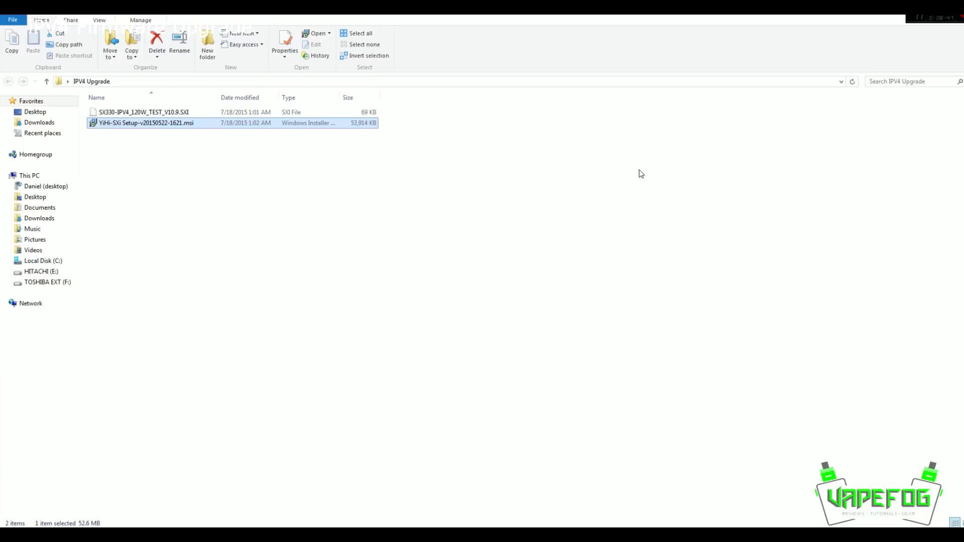